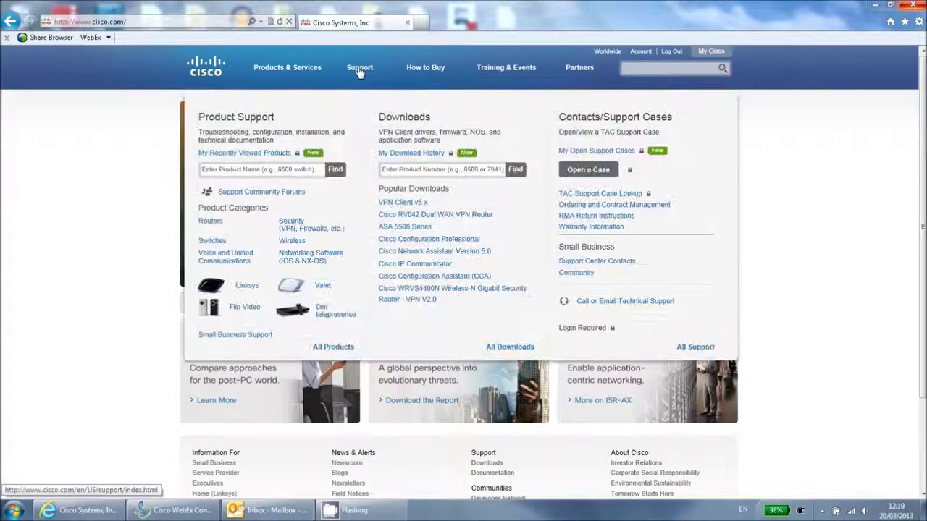
Open Software Advisor from the full list of tools on the Support page.
left_click(360, 71)
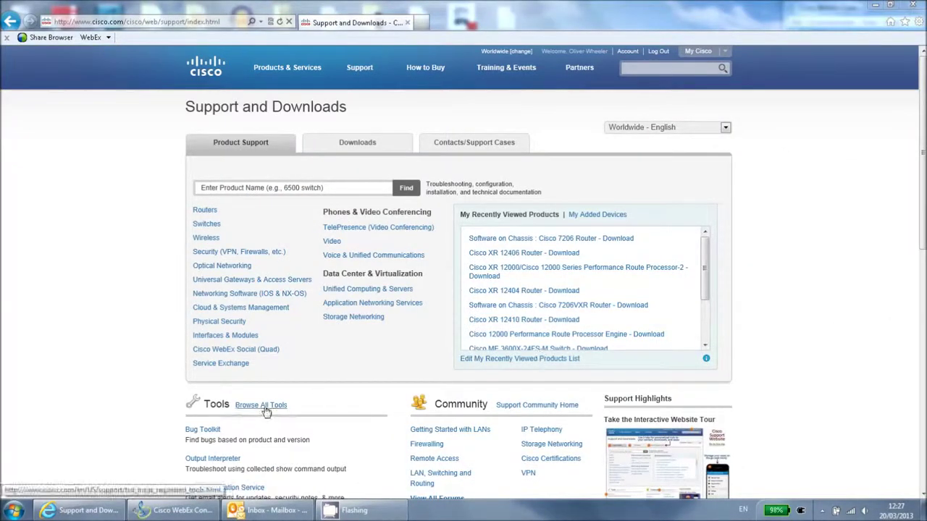
left_click(262, 405)
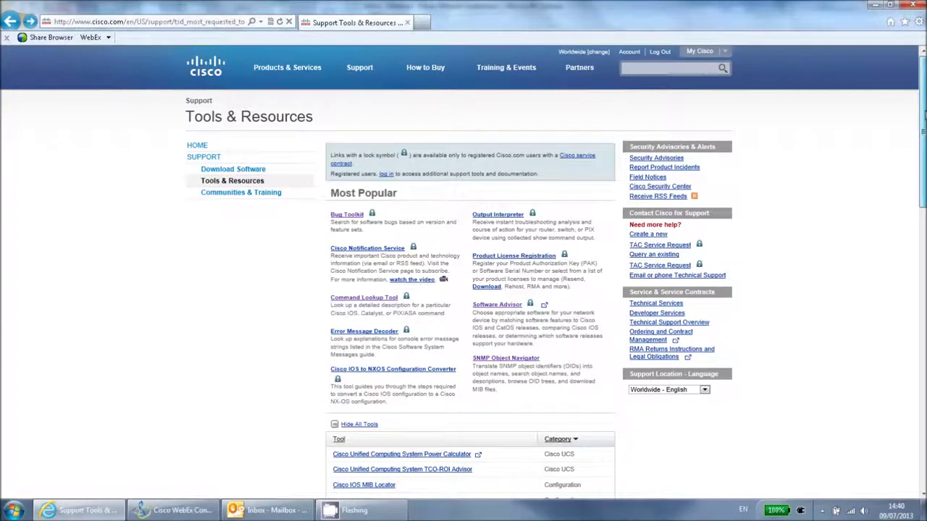
scroll(920, 158, "down", 2)
scroll(919, 158, "down", 1)
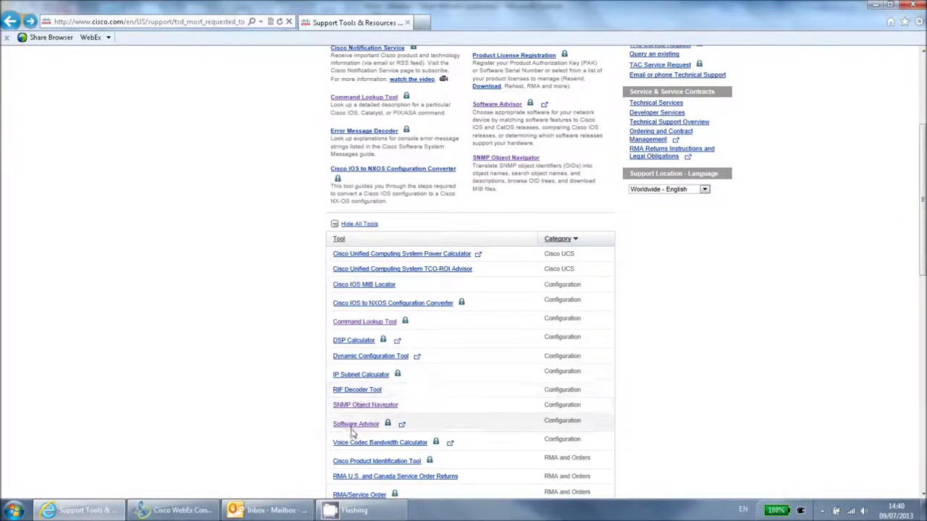
left_click(353, 427)
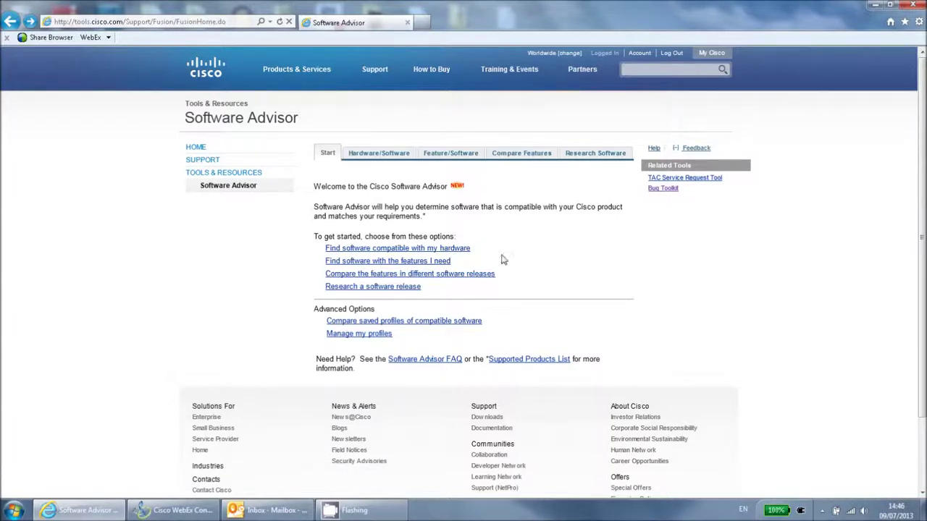
Choose the option to find software compatible with your hardware.
left_click(462, 249)
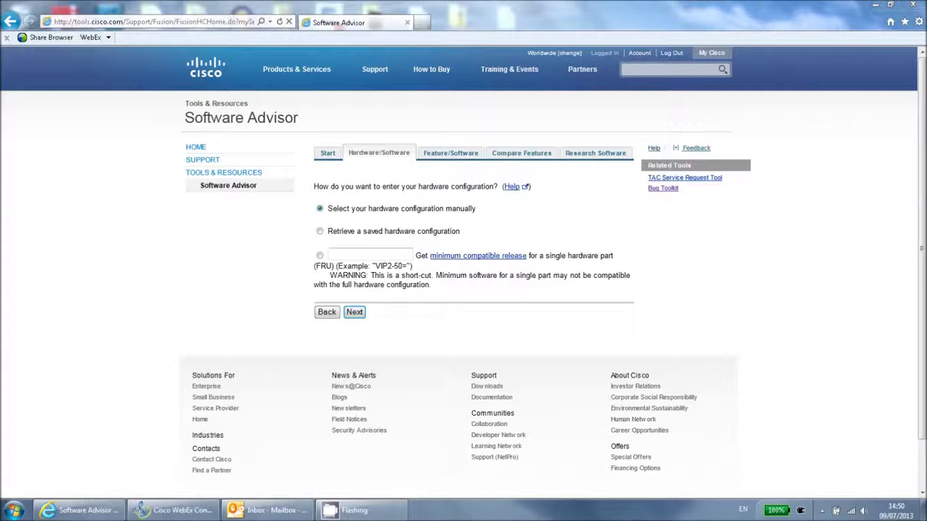
Enter the platform manually as Routers, 7600 Series Routers, 7609 Router and submit it.
left_click(355, 314)
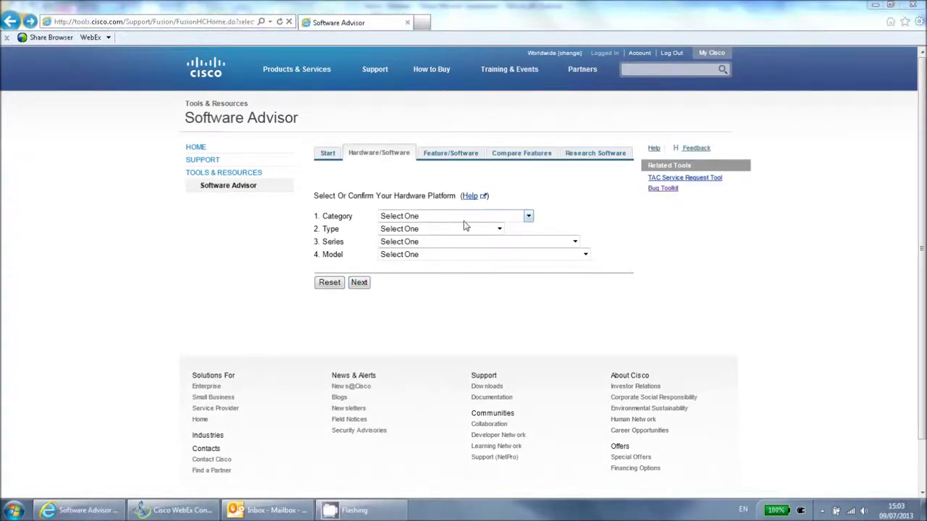
left_click(459, 217)
left_click(442, 248)
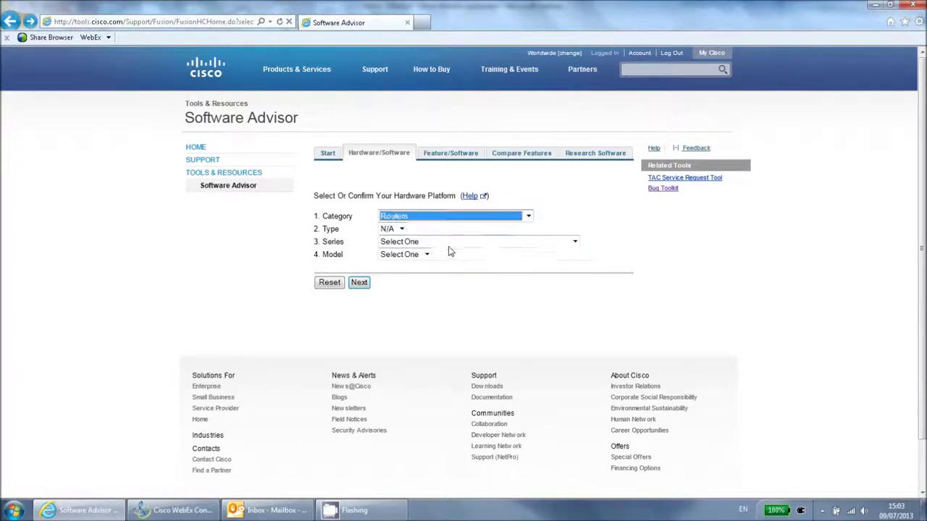
left_click(494, 247)
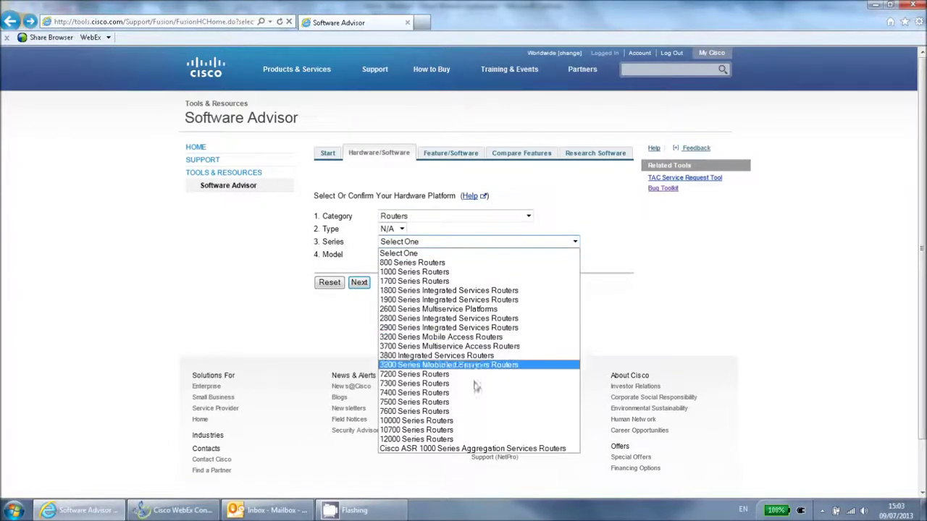
left_click(450, 411)
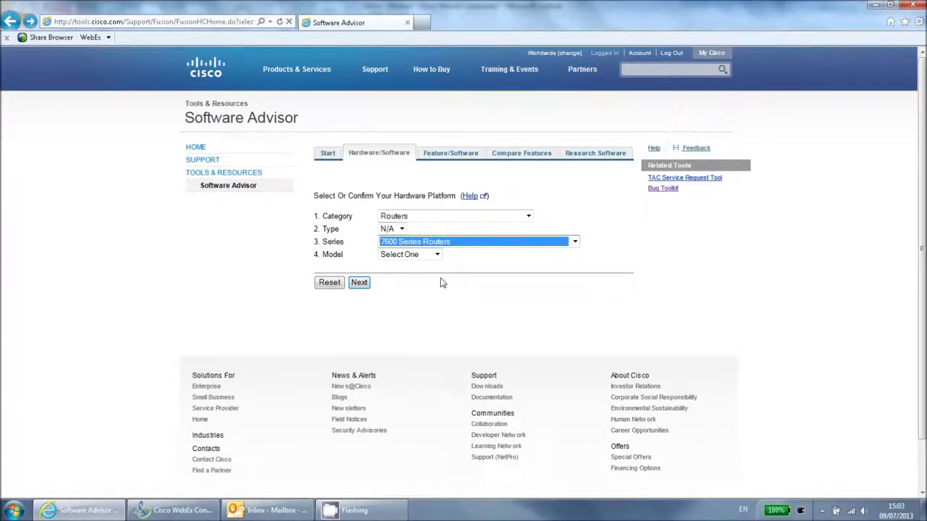
left_click(437, 255)
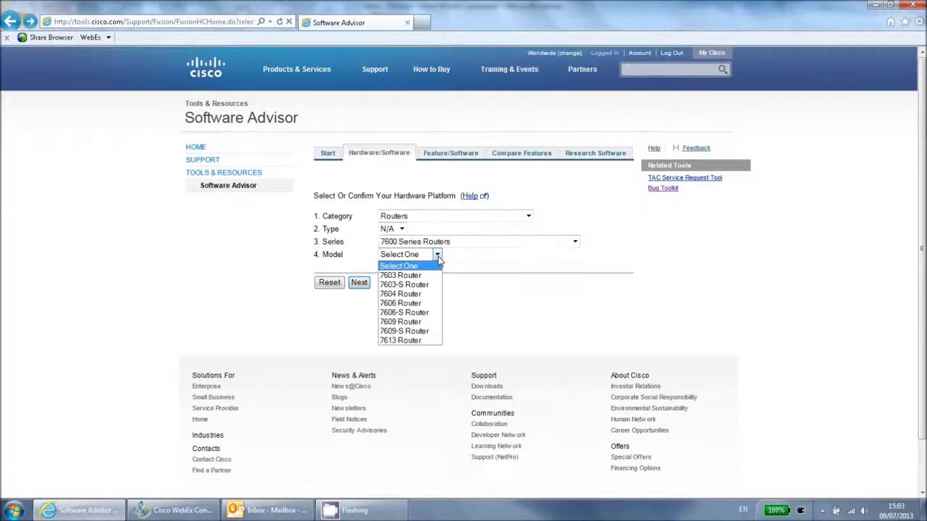
left_click(423, 322)
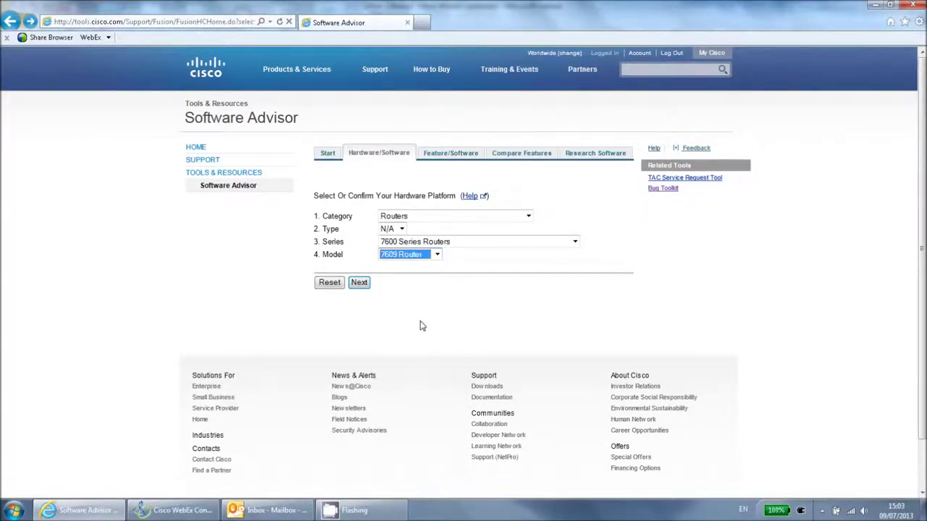
left_click(359, 284)
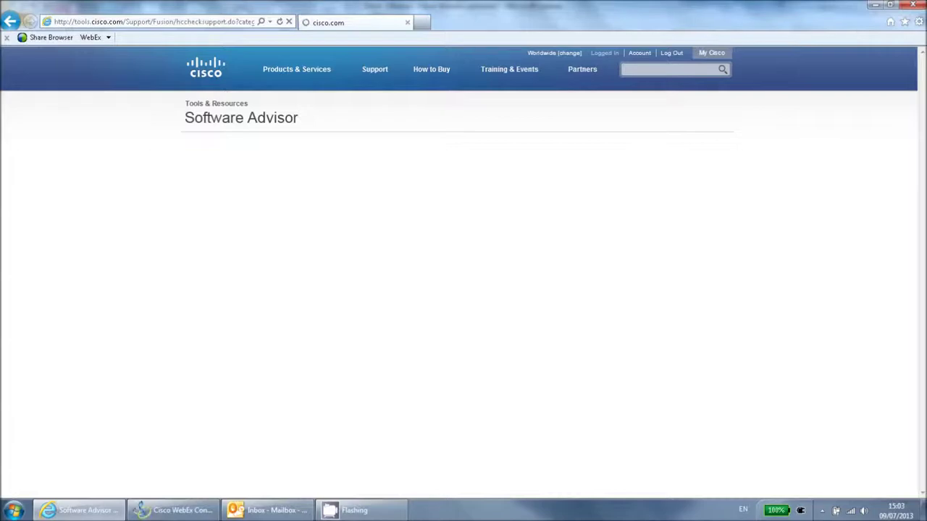
Select the WS-SUP720= and PWR-4000-DC= parts and continue.
left_click_drag(921, 101, 921, 235)
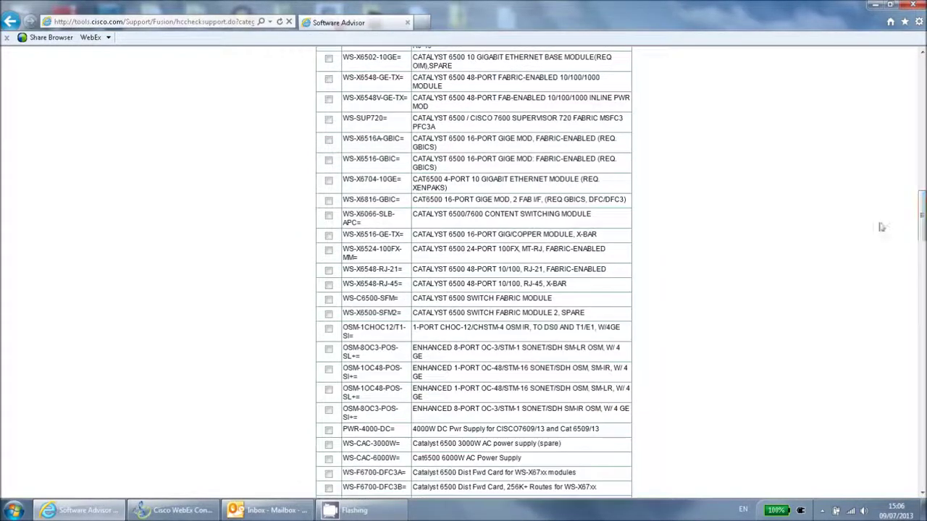
left_click(329, 118)
scroll(329, 129, "down", 1)
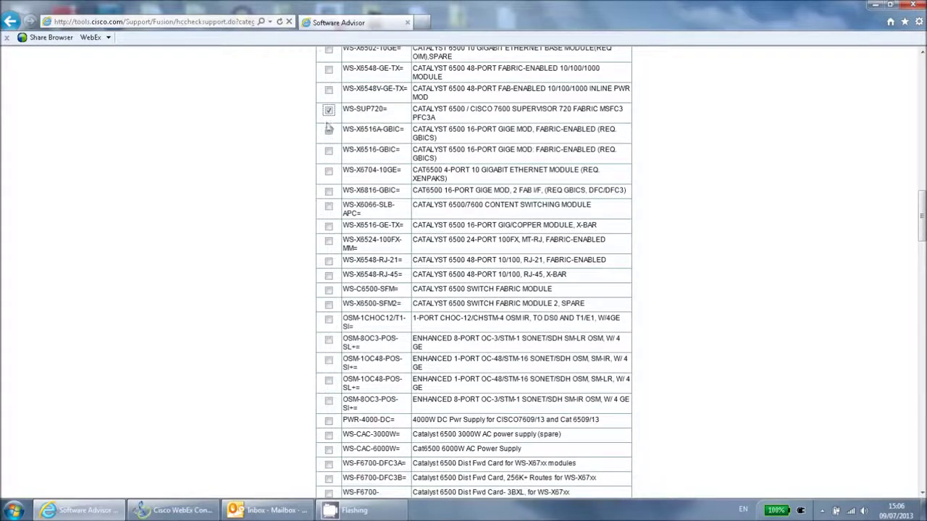
left_click(329, 421)
left_click_drag(921, 221, 922, 450)
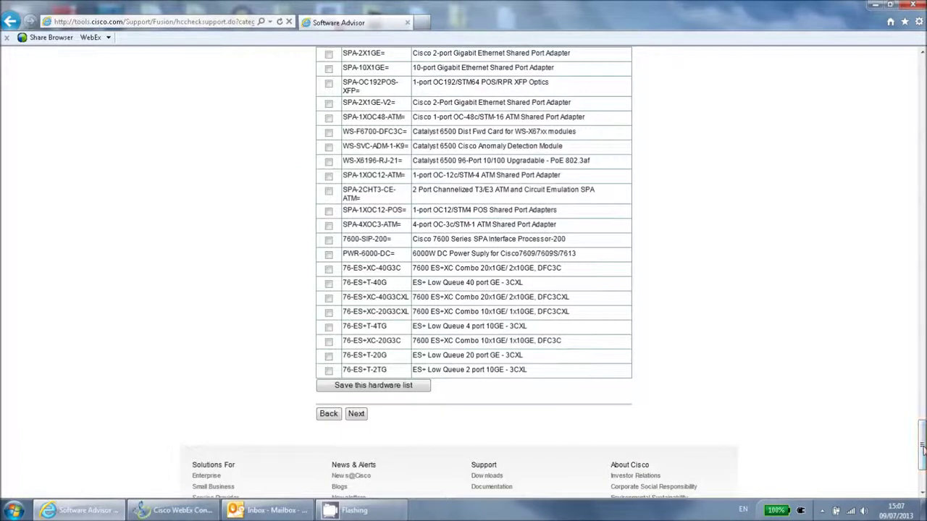
left_click(356, 418)
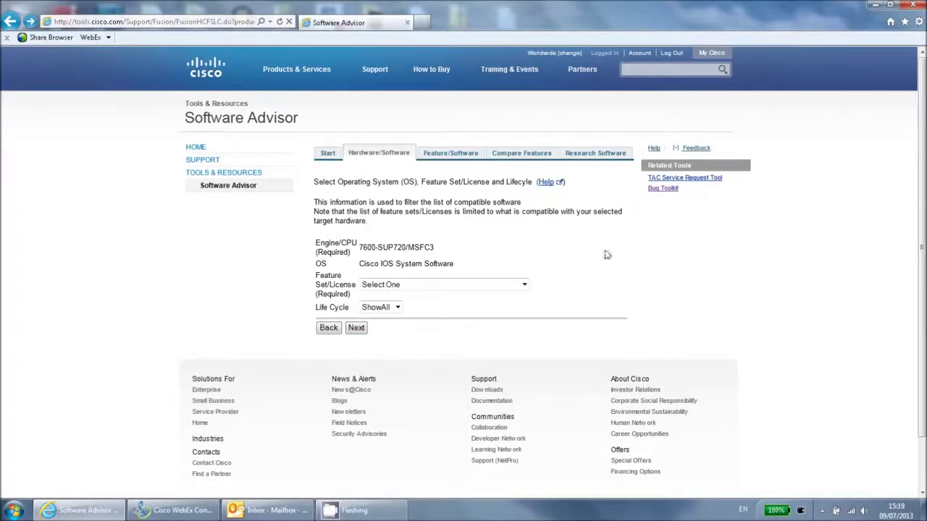
Pick the ADVANCED IP SERVICES feature set with Life Cycle ShowAll and list the compatible releases.
left_click(430, 287)
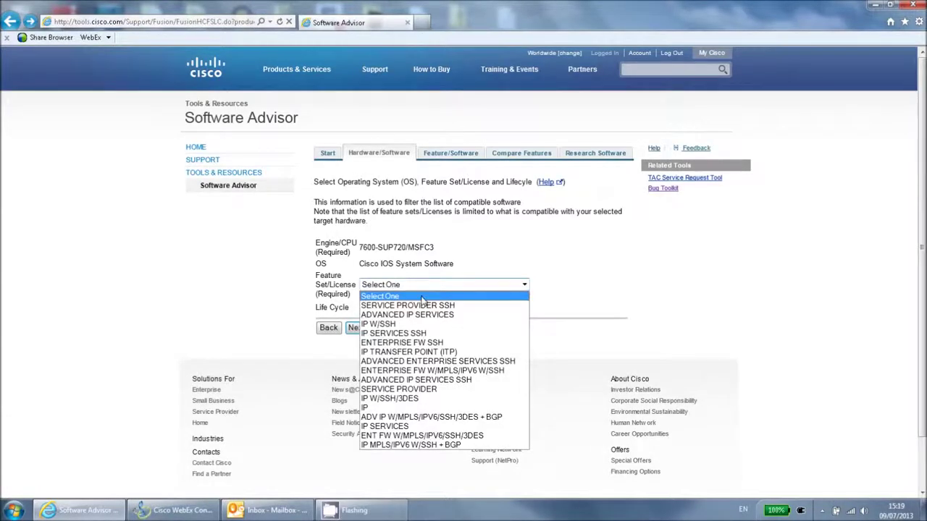
left_click(420, 314)
left_click(397, 307)
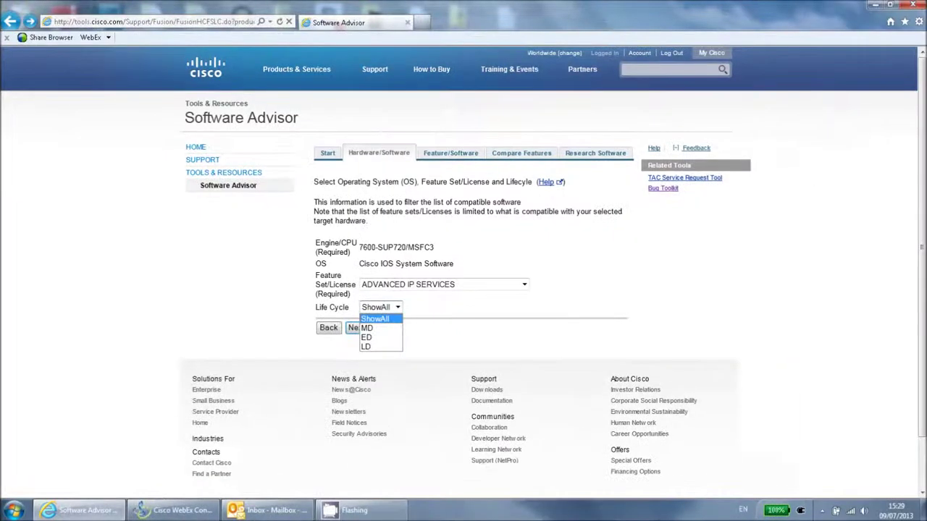
left_click(574, 311)
left_click(356, 328)
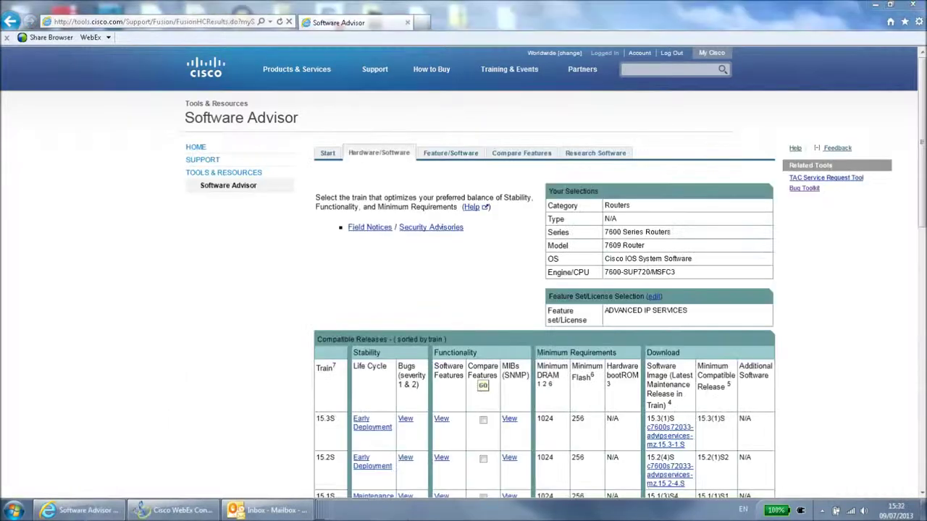
Scroll through the Compatible Releases table for the 7609 Router.
left_click_drag(923, 190, 921, 262)
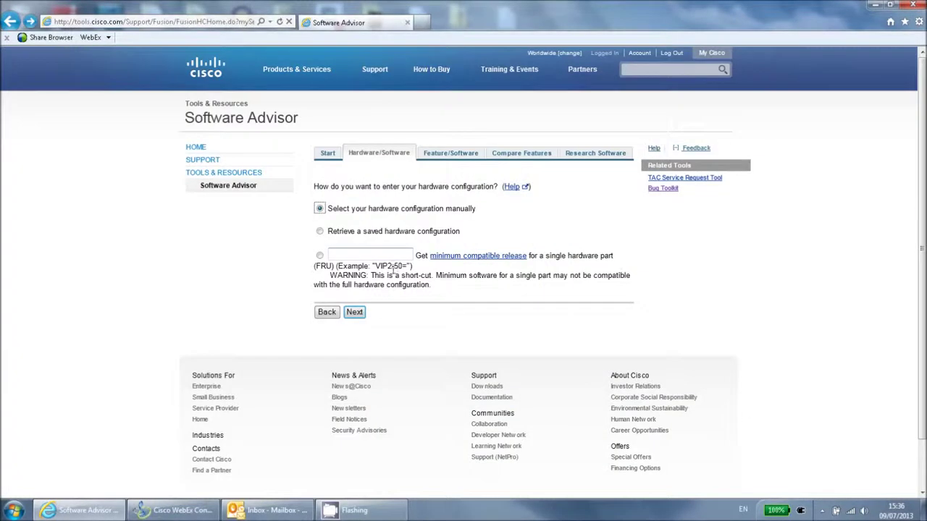
Look up the single part WS-SUP720= using the single-part lookup option.
left_click(319, 257)
left_click(349, 258)
type("WS-SUP720=")
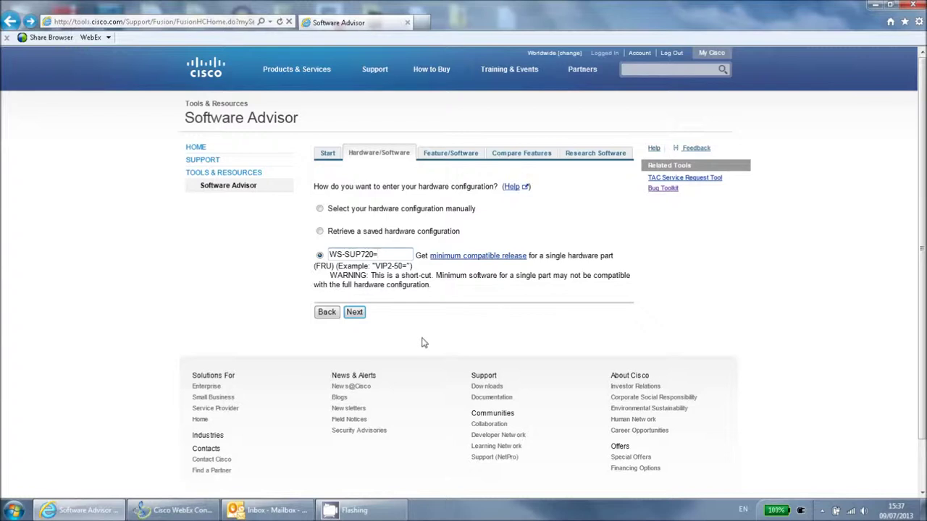
left_click(355, 313)
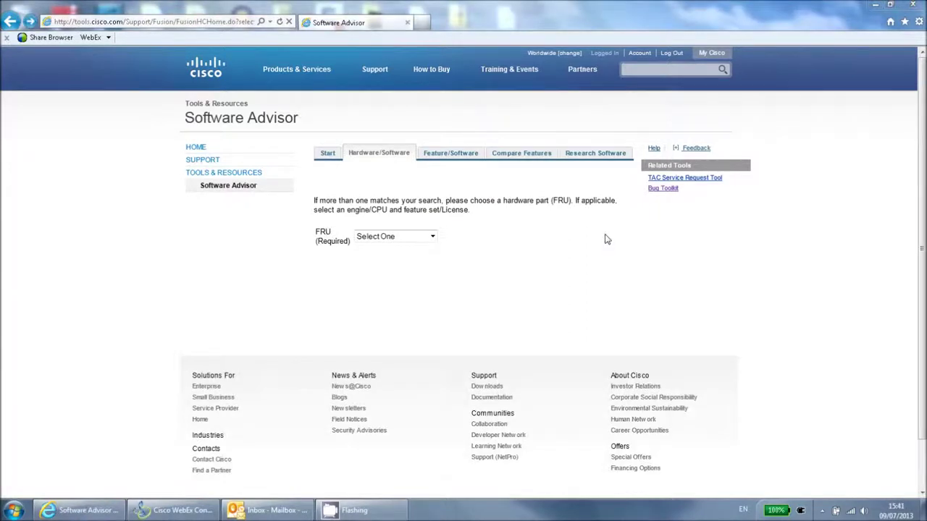
Choose FRU WS-SUP720=, engine 7600-SUP720/MSFC3 and the ADVANCED IP SERVICES feature set.
left_click(432, 237)
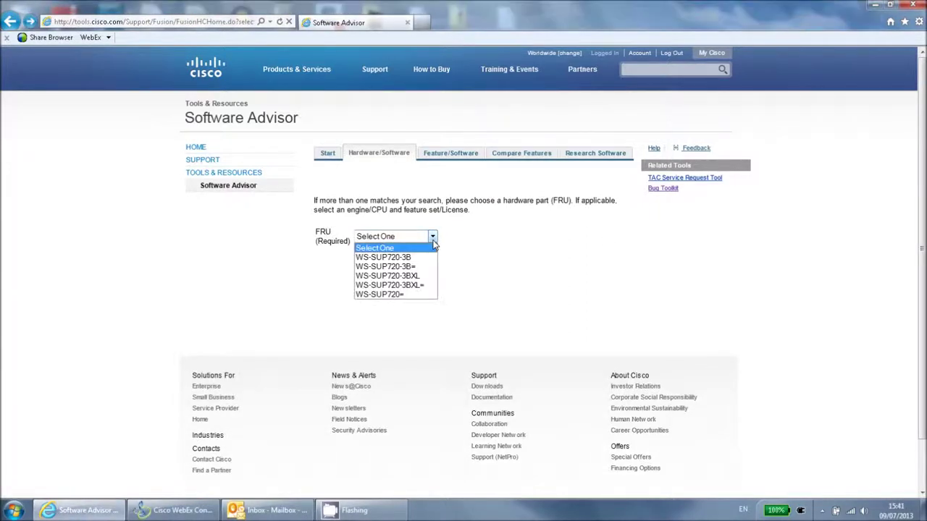
left_click(404, 294)
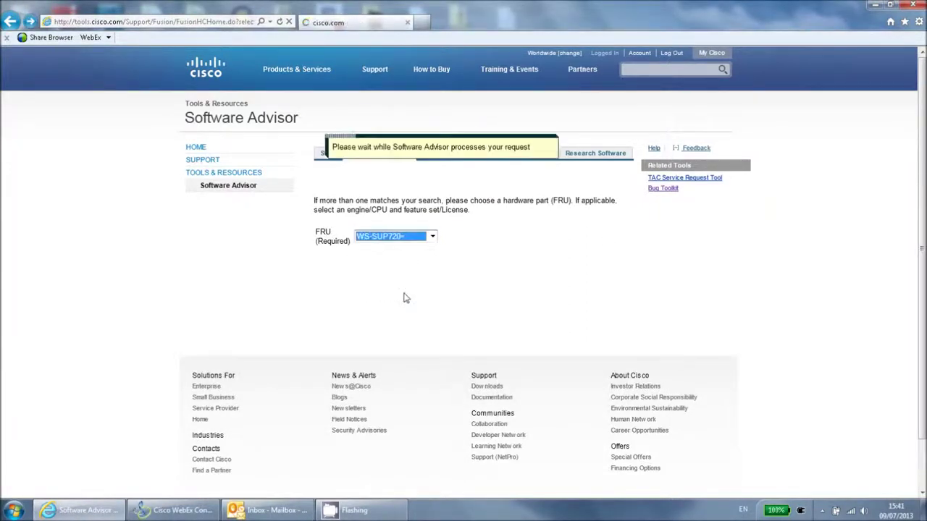
left_click(461, 258)
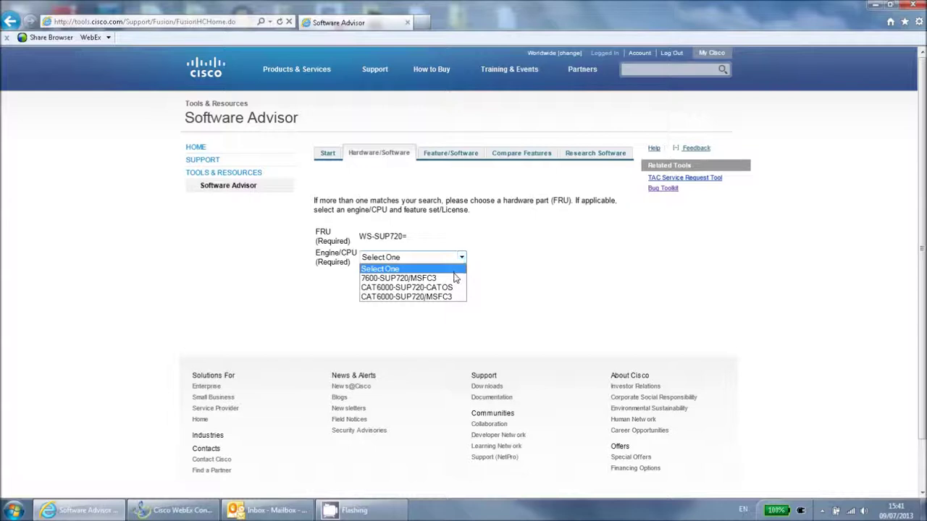
left_click(455, 278)
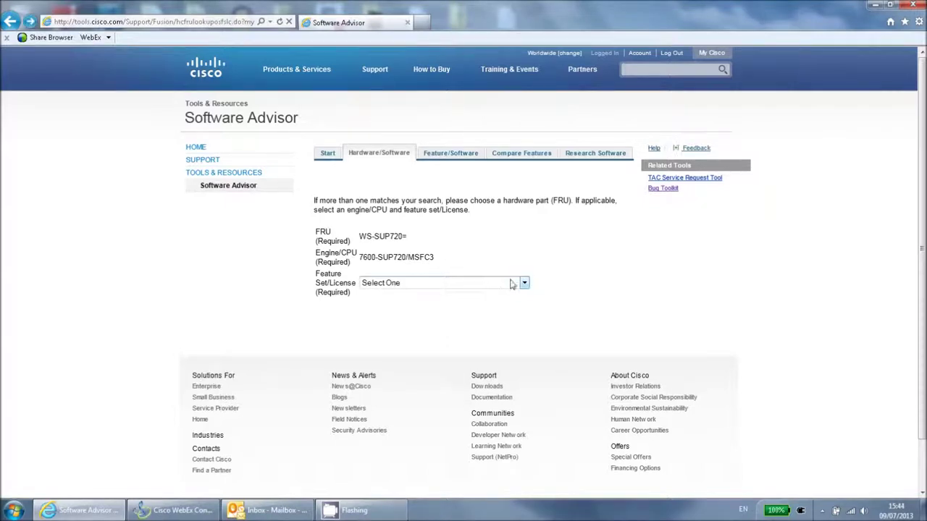
left_click(511, 284)
left_click(436, 338)
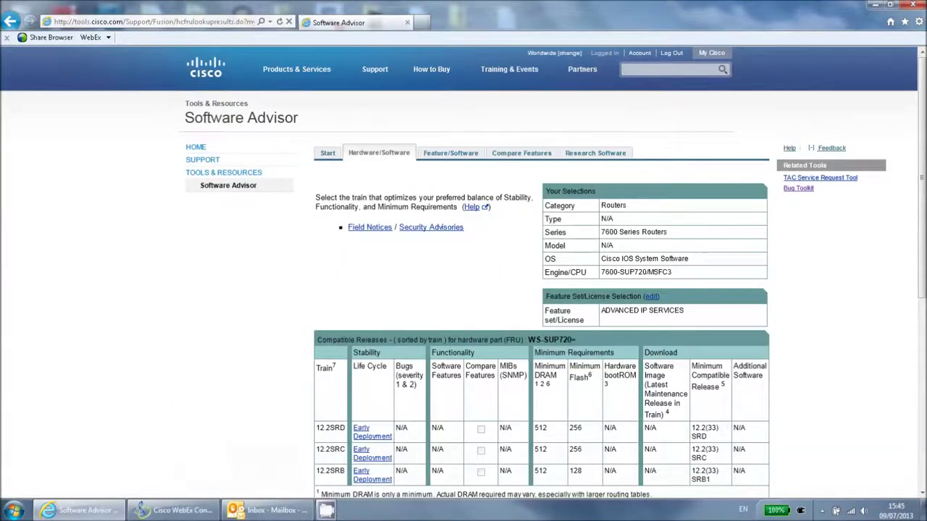
scroll(922, 254, "down", 3)
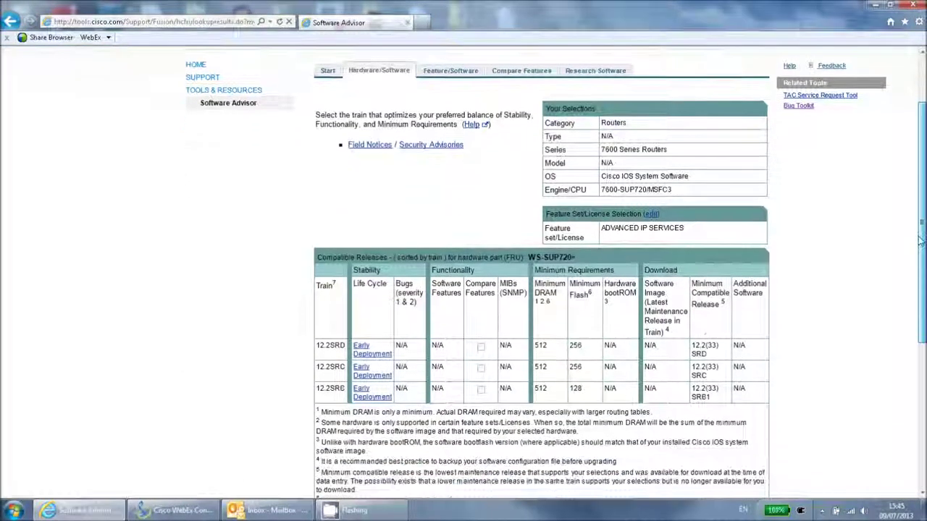